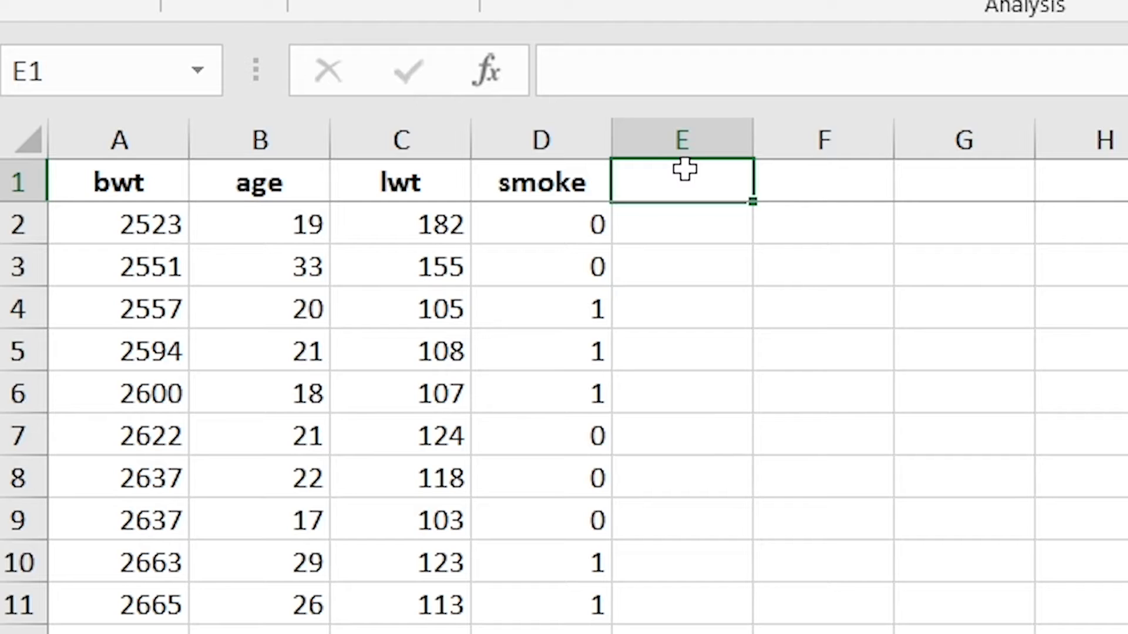
# Examine the bwt, age, lwt and smoke columns of the dataset, including the coding of the smoke values.
pyautogui.click(132, 179)
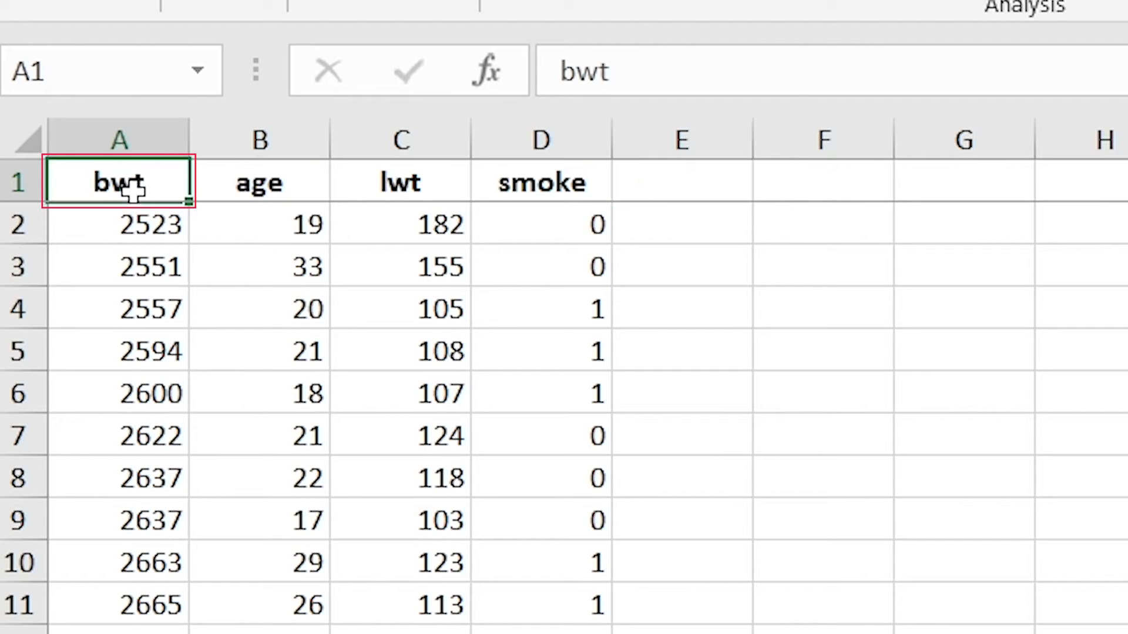
pyautogui.click(308, 184)
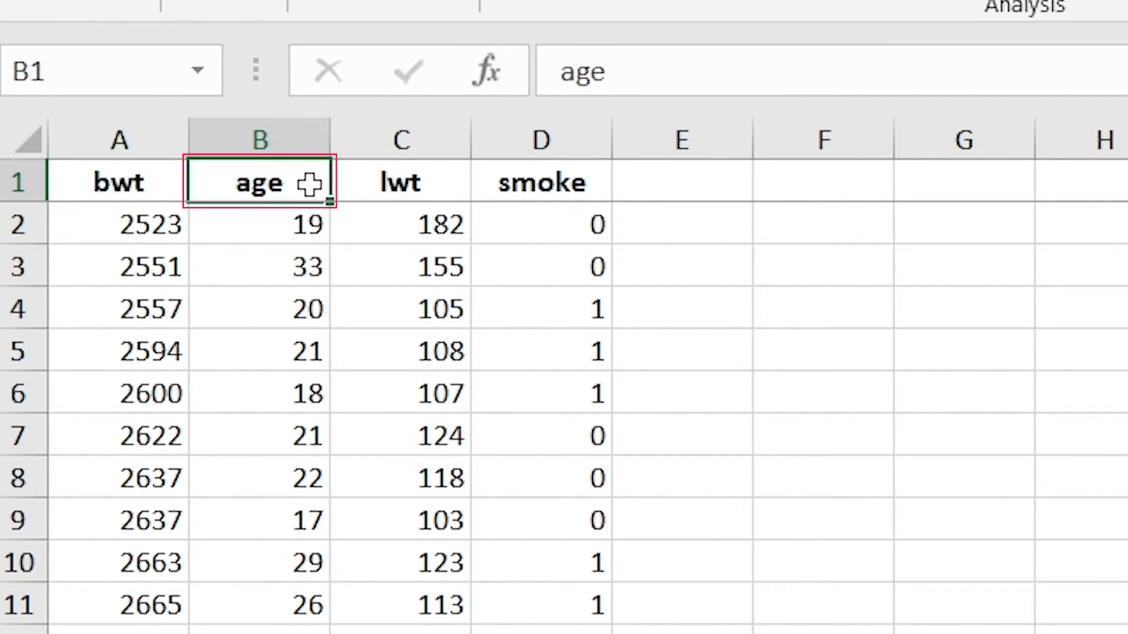
pyautogui.click(423, 191)
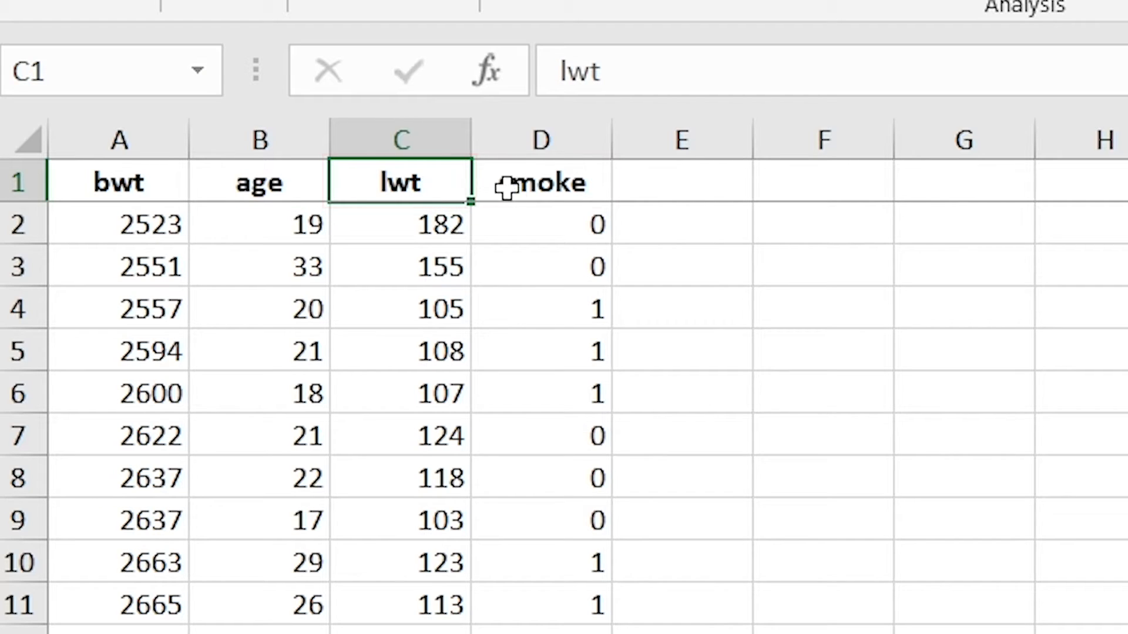
pyautogui.click(533, 196)
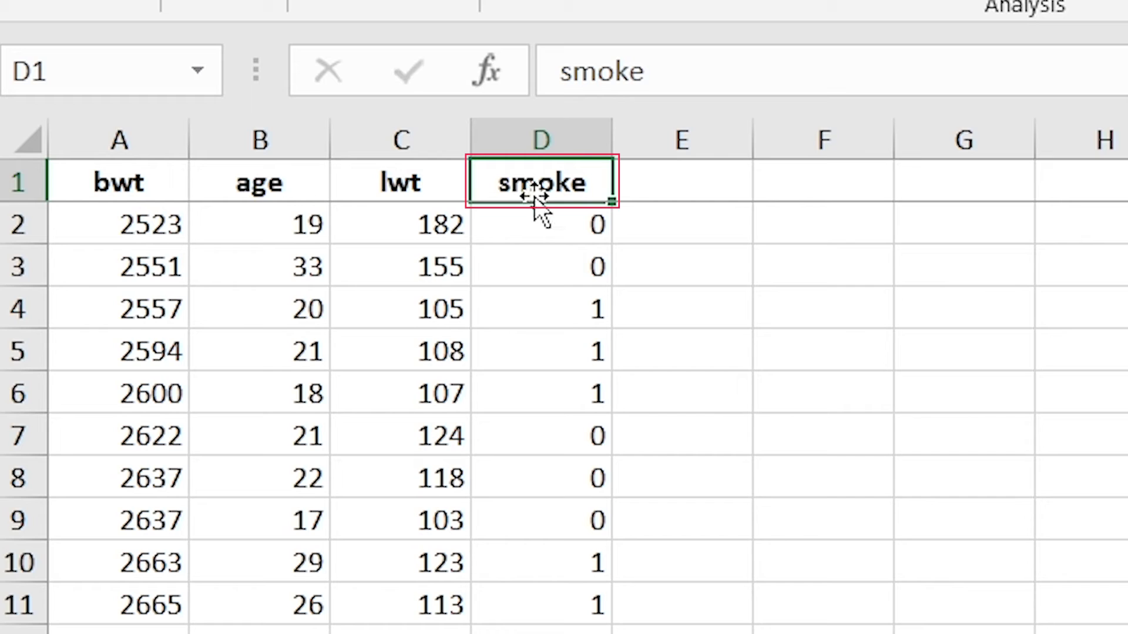
pyautogui.click(541, 253)
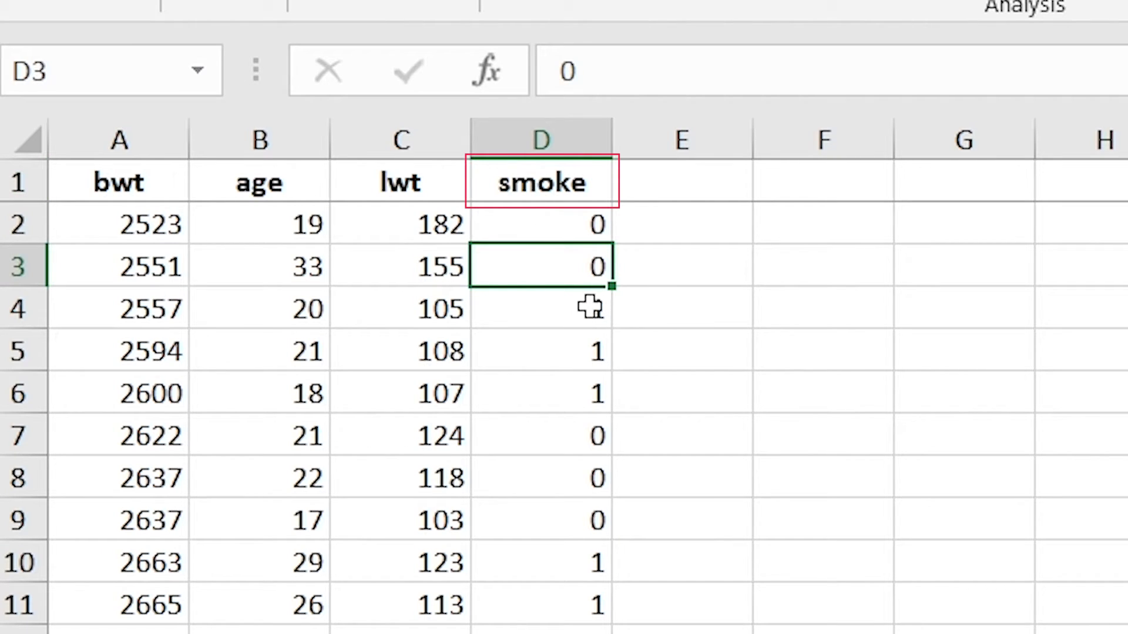
pyautogui.click(589, 306)
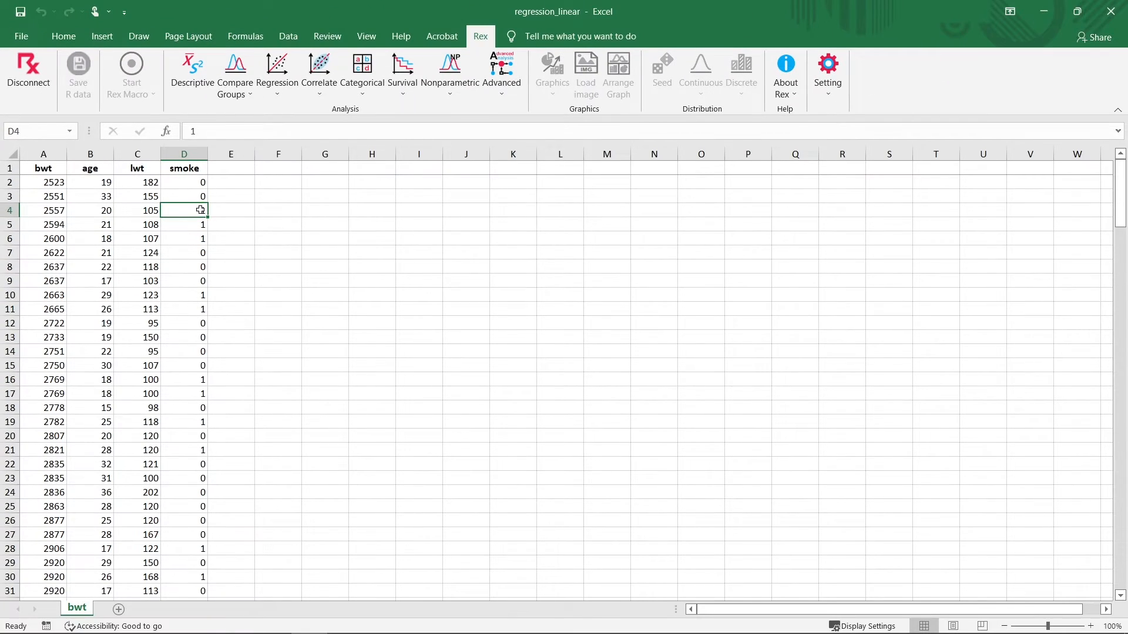
pyautogui.click(221, 175)
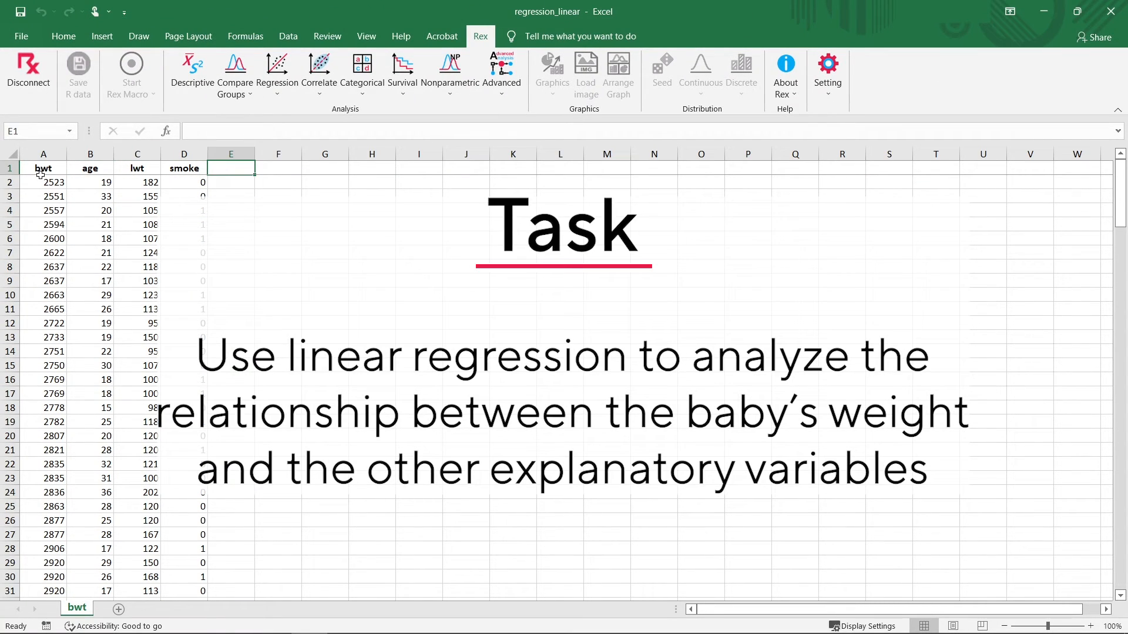
pyautogui.moveTo(40, 171); pyautogui.dragTo(40, 175)
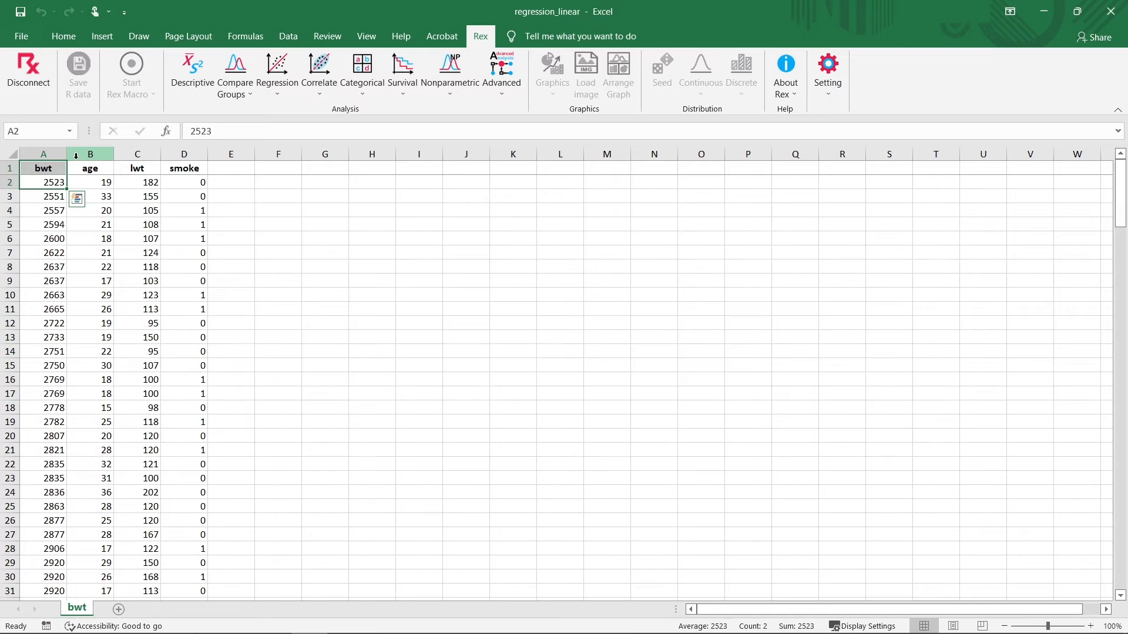
# Start a linear regression analysis on the whole sheet with bwt as the dependent variable.
pyautogui.click(7, 150)
pyautogui.click(283, 68)
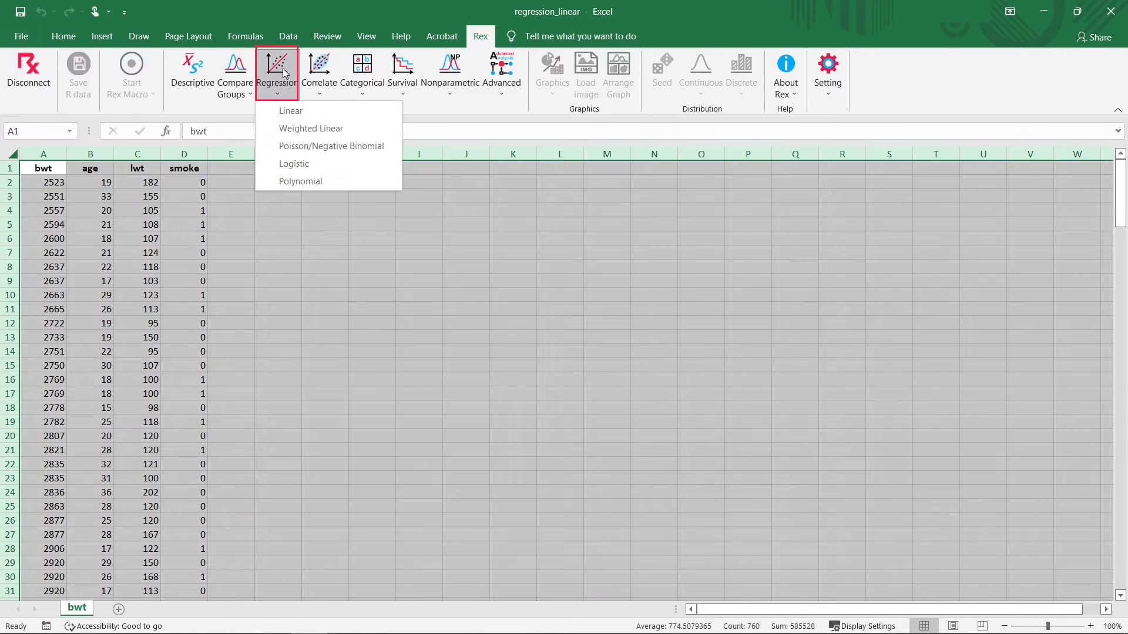
pyautogui.click(295, 111)
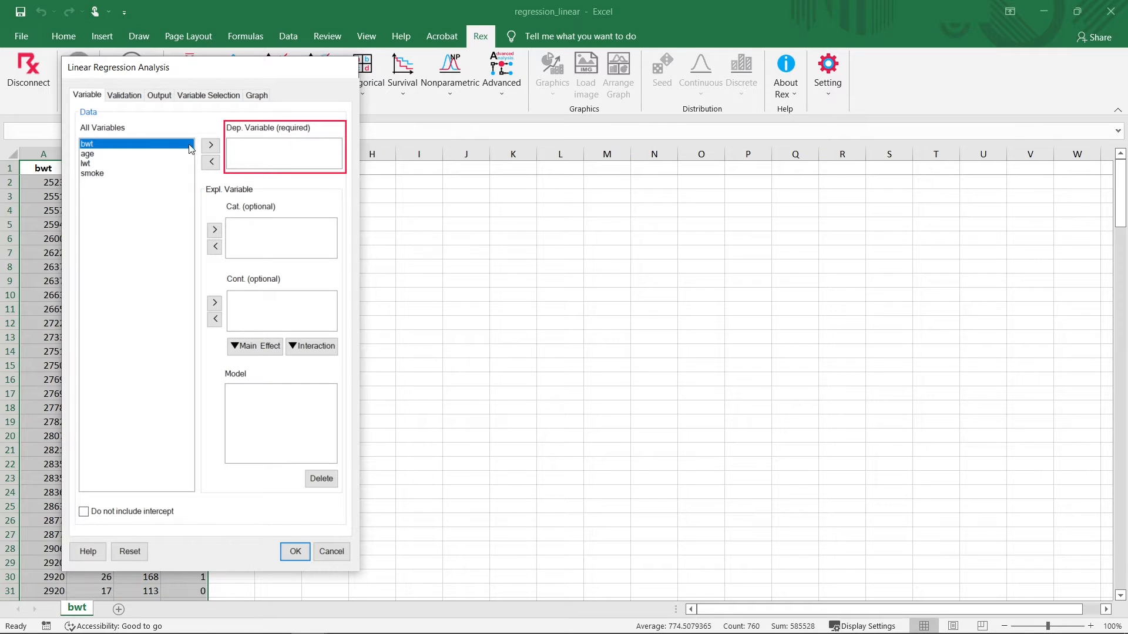
pyautogui.click(209, 147)
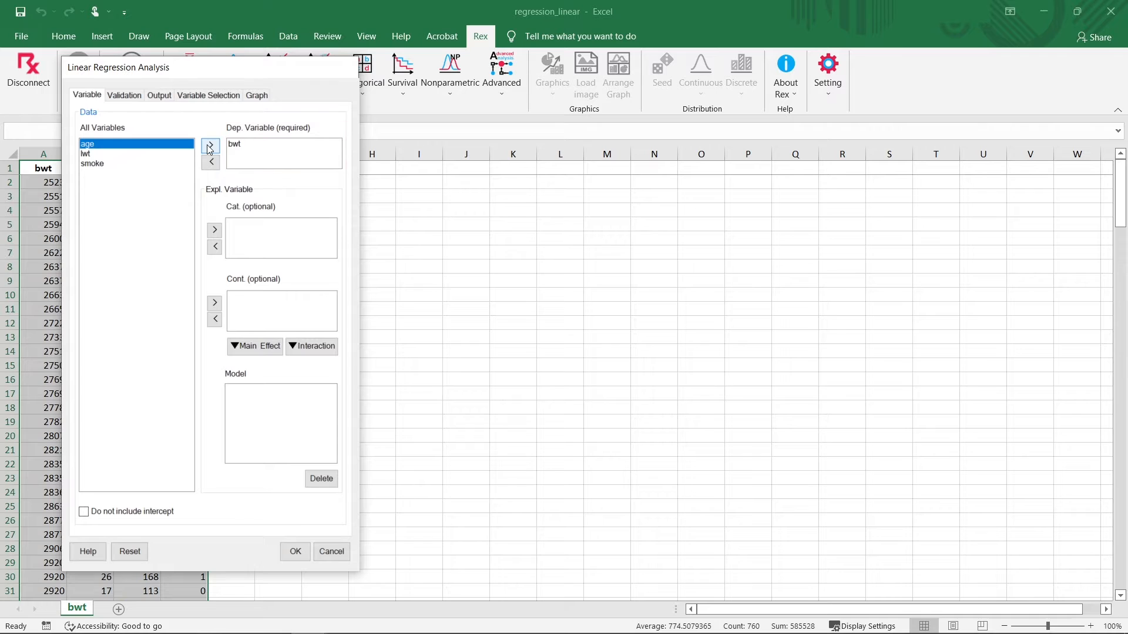
# Assign smoke as the categorical explanatory variable and age and lwt as the continuous explanatory variables.
pyautogui.click(125, 163)
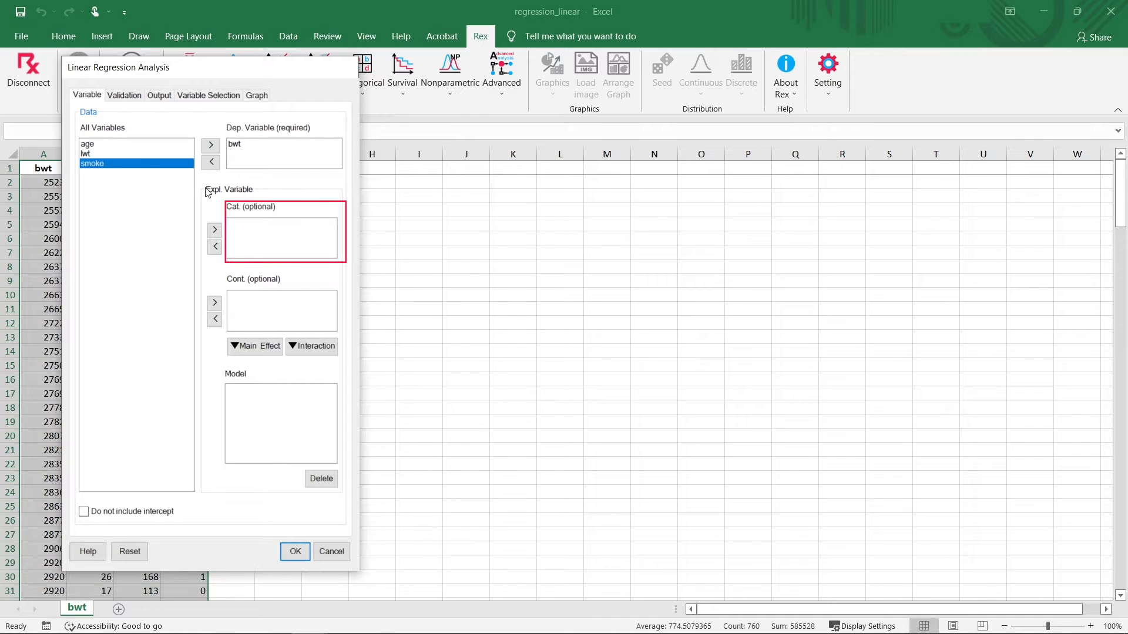
pyautogui.click(215, 230)
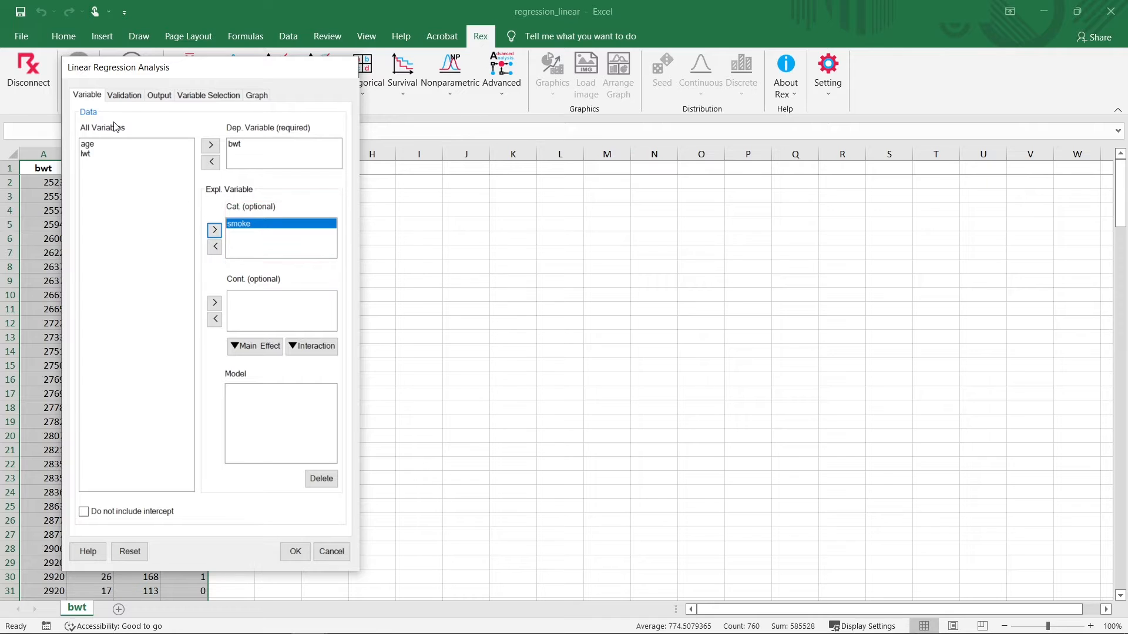
pyautogui.click(99, 145)
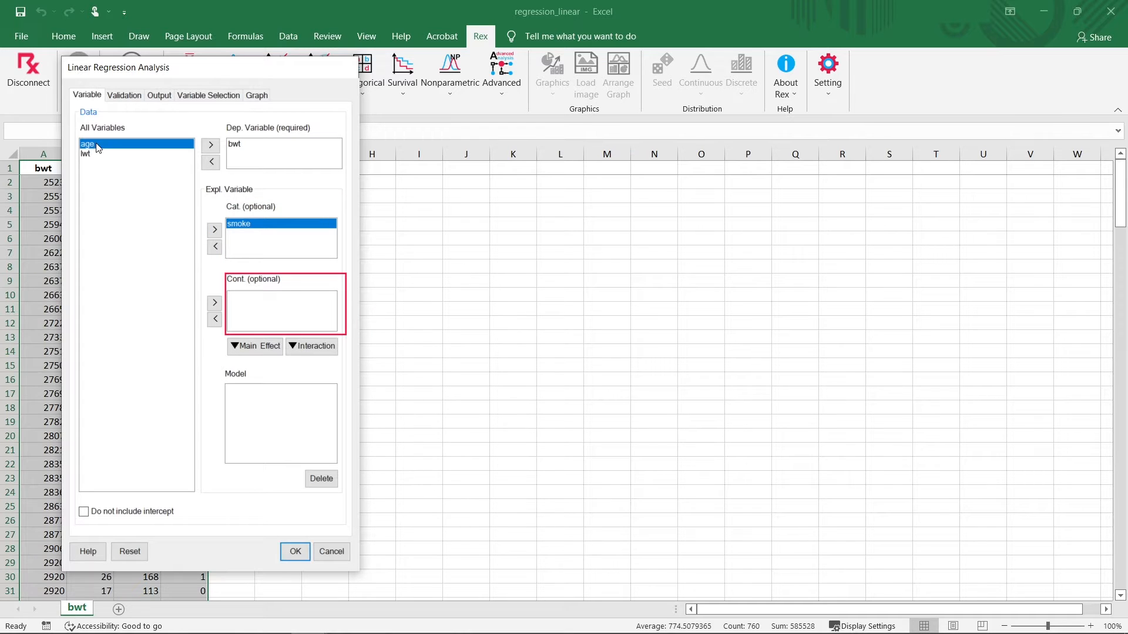
pyautogui.click(215, 302)
pyautogui.click(215, 303)
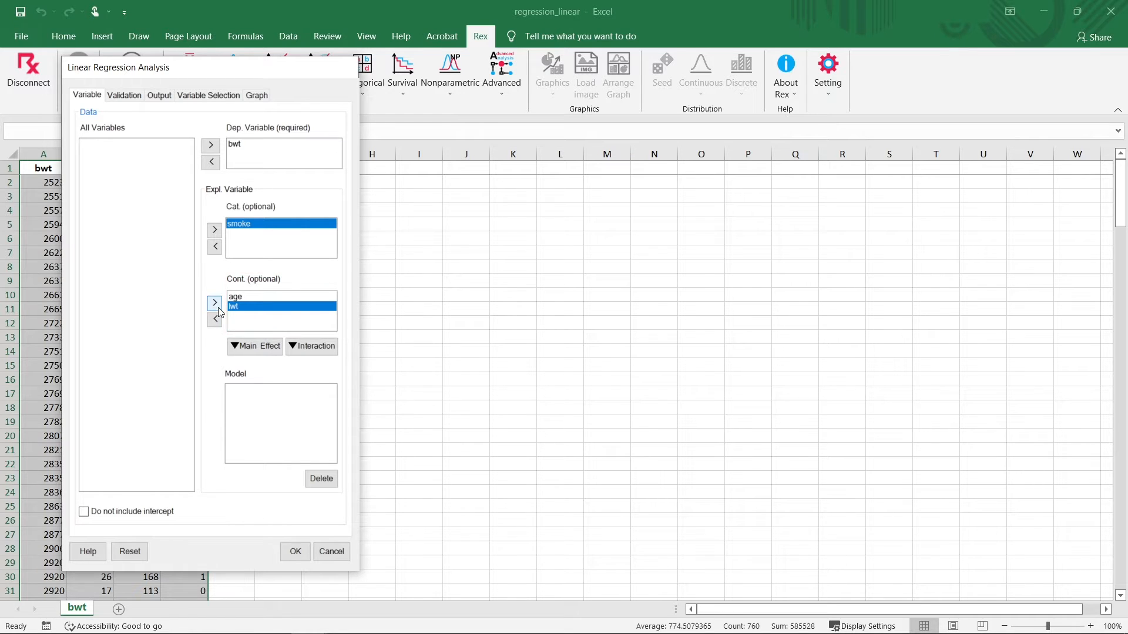
# Add smoke, lwt and age to the regression model as main effects.
pyautogui.click(255, 350)
pyautogui.click(253, 298)
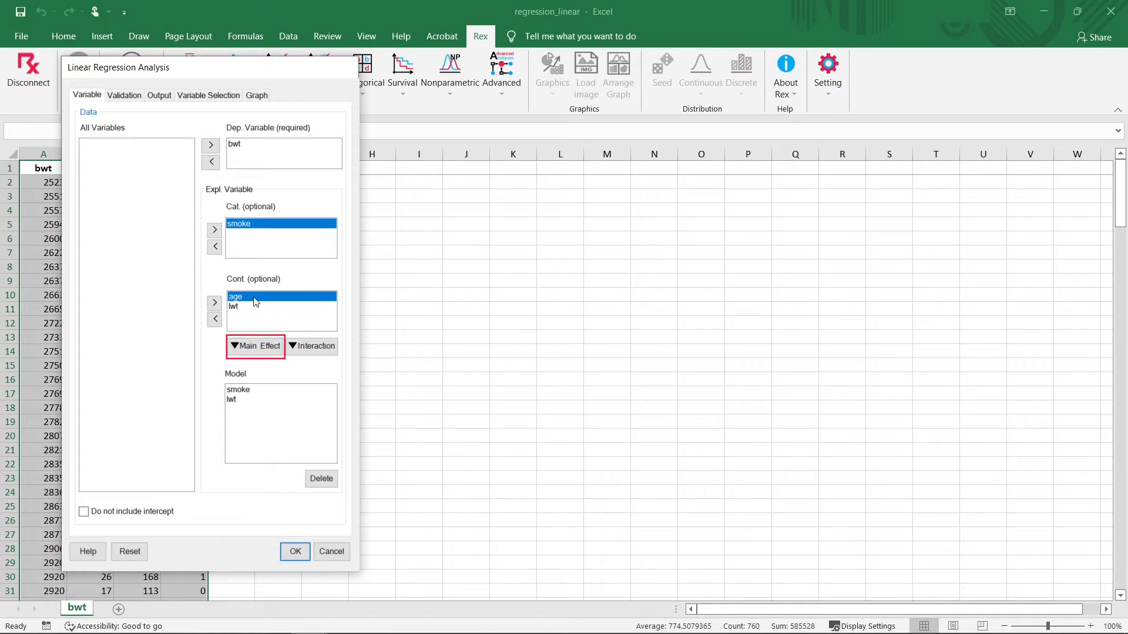
pyautogui.click(263, 353)
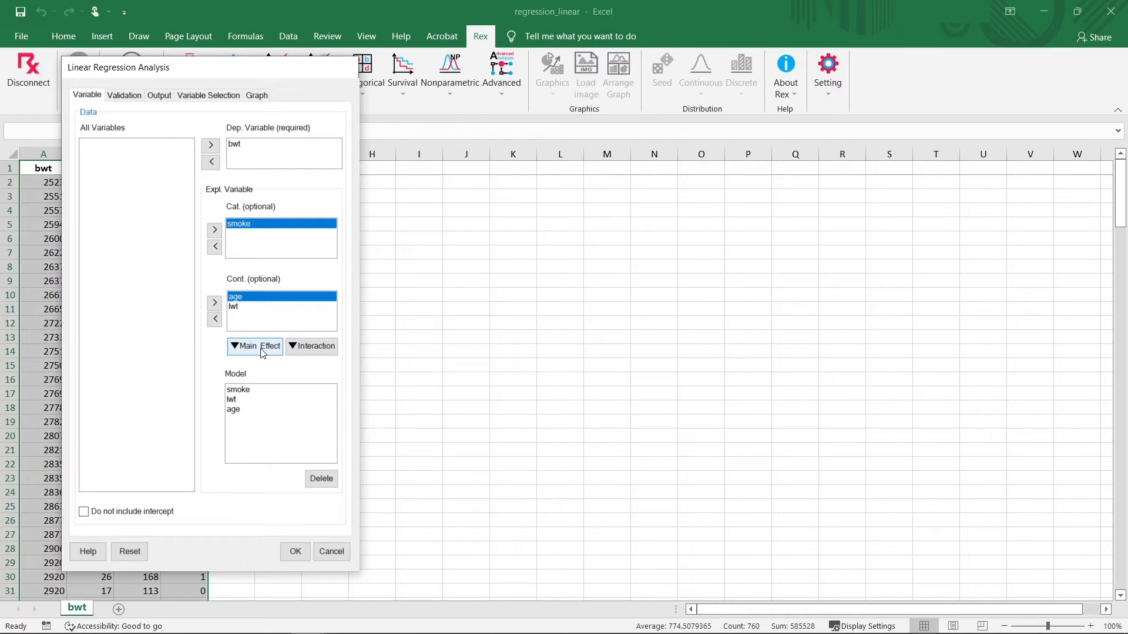
# Check the validation settings and include VIF, the GOF test, the regression diagnostic plot and the simple linear regression summary table in the output.
pyautogui.click(125, 95)
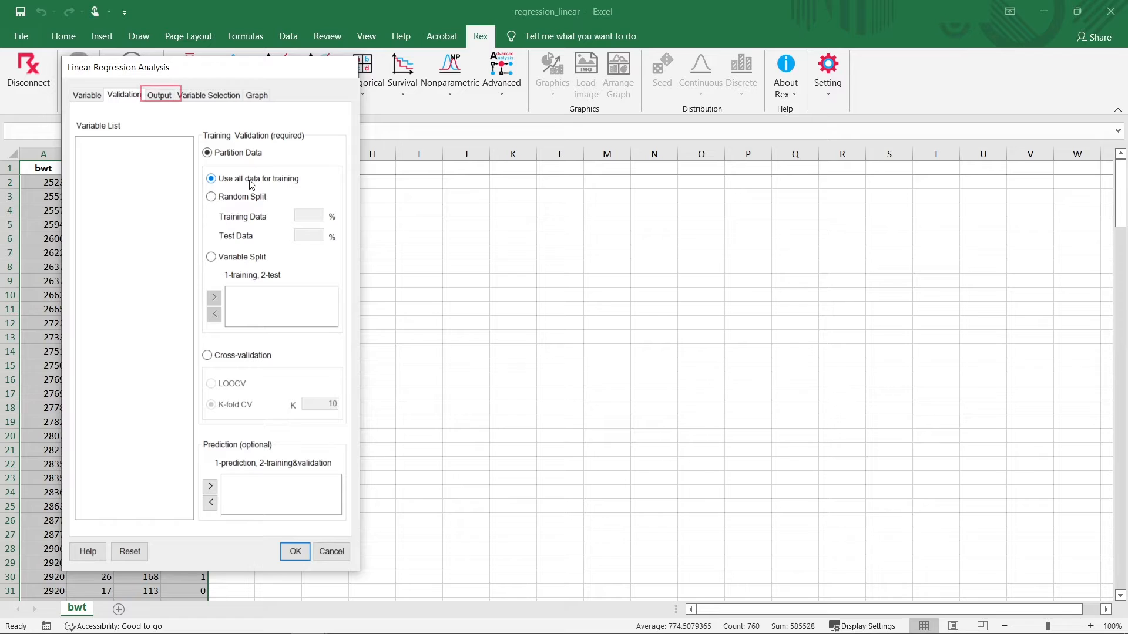
pyautogui.click(166, 96)
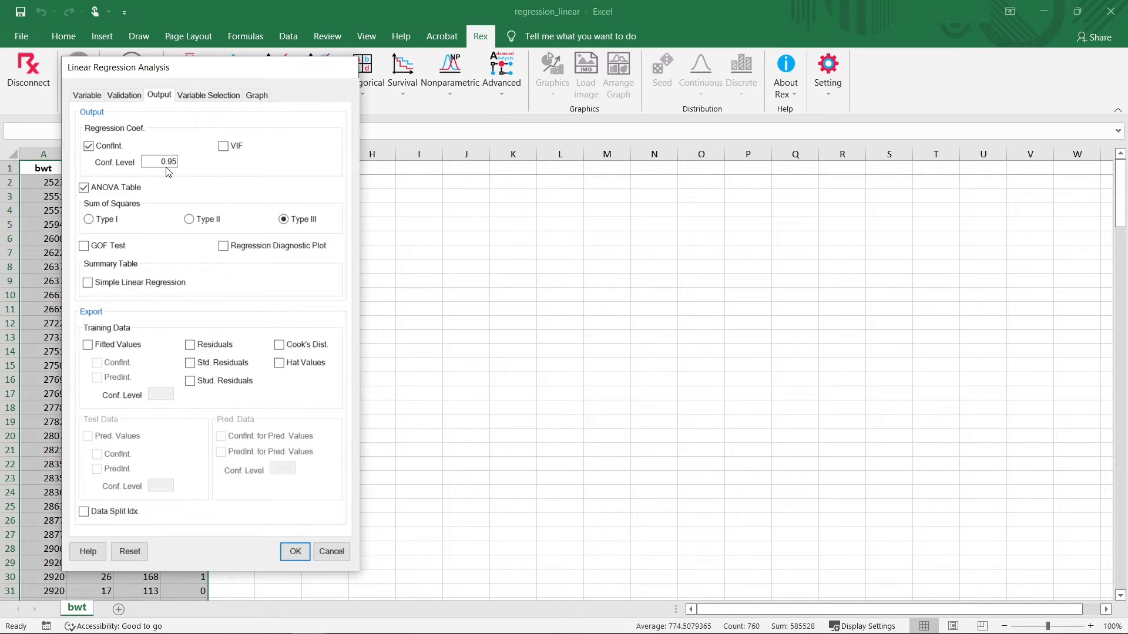
pyautogui.click(225, 148)
pyautogui.click(86, 247)
pyautogui.click(223, 247)
pyautogui.click(88, 284)
# Enable variable selection with the Stepwise method and run the linear regression without a nomogram.
pyautogui.click(191, 100)
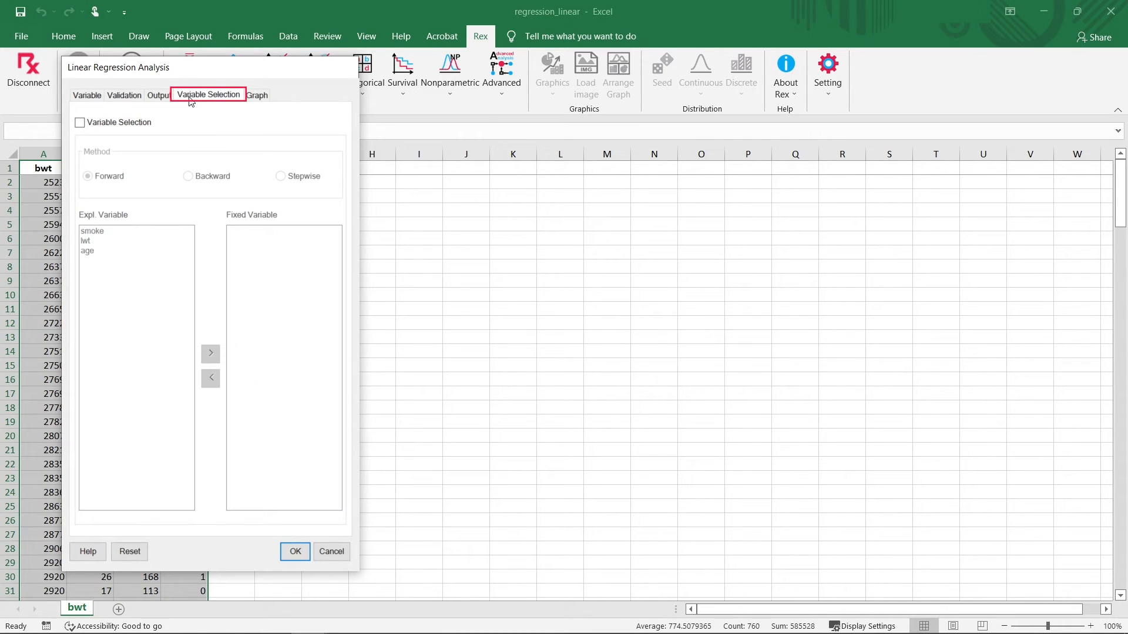
pyautogui.click(80, 123)
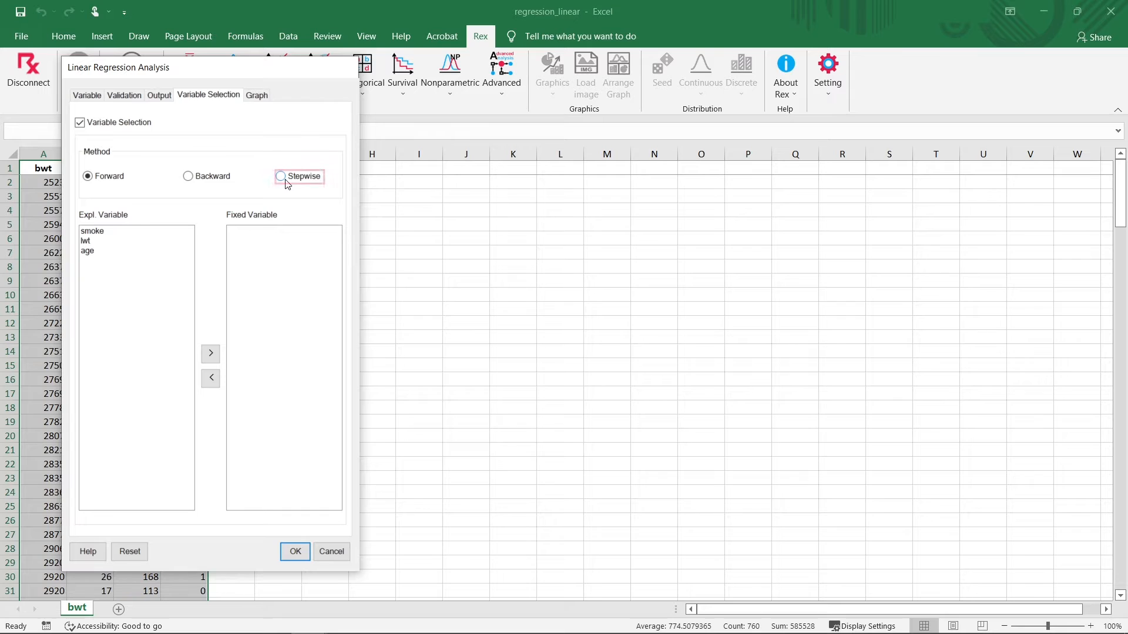
pyautogui.click(285, 181)
pyautogui.click(258, 95)
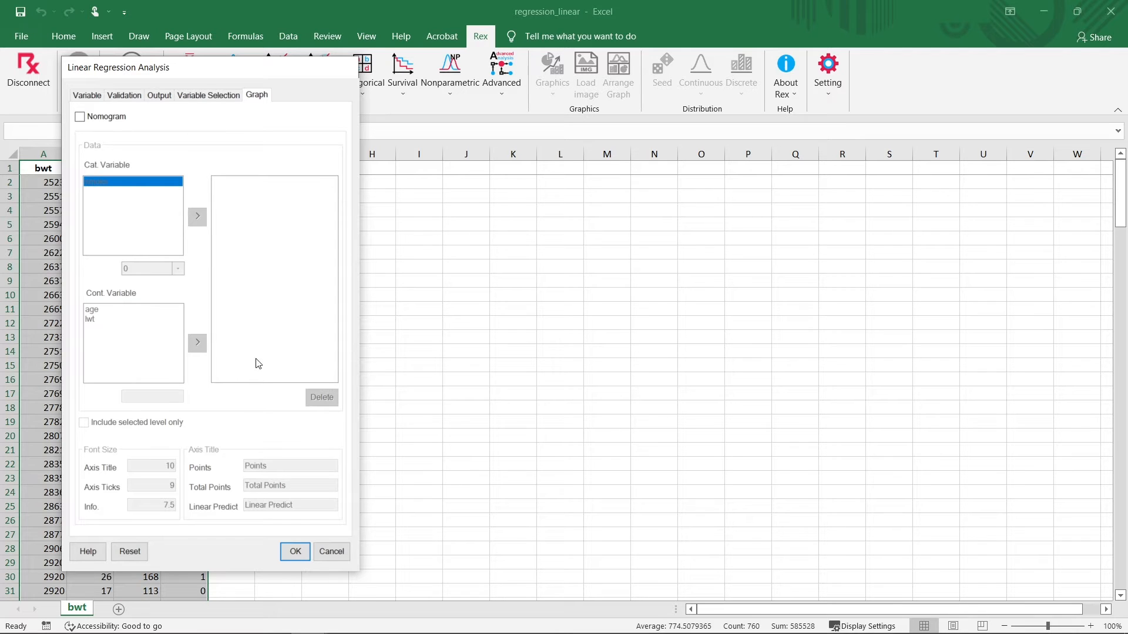
pyautogui.click(295, 551)
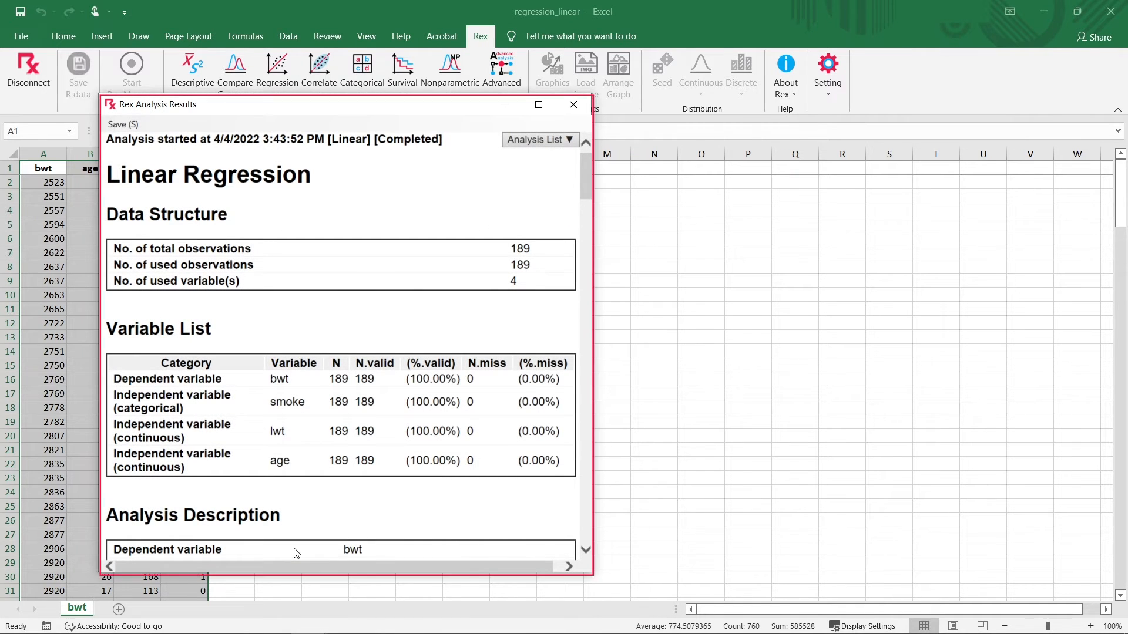
# Maximize the analysis results, examine the coefficient estimates, variance tables, diagnostic graphs and final stepwise model, and minimize the results window.
pyautogui.click(547, 105)
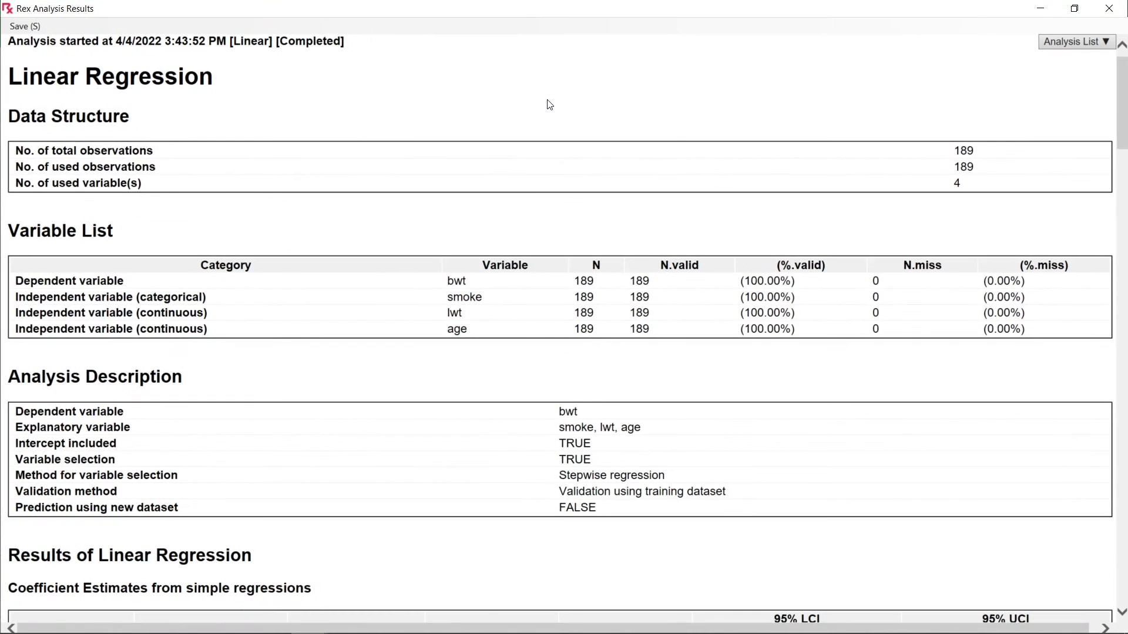
pyautogui.scroll(-7, 550, 104)
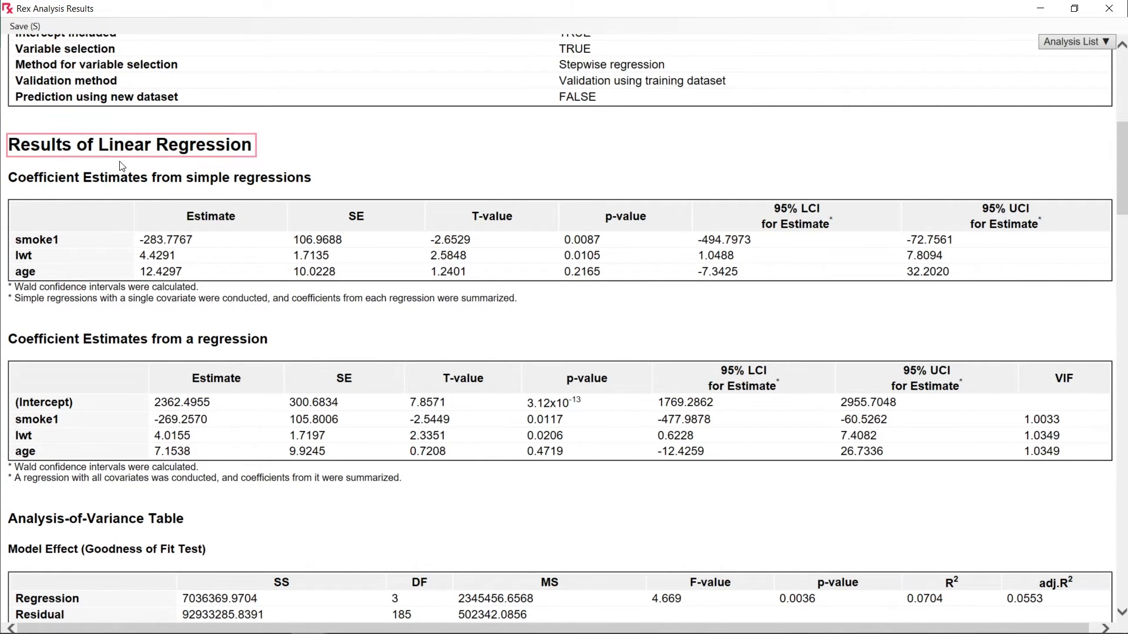
pyautogui.scroll(-4, 120, 166)
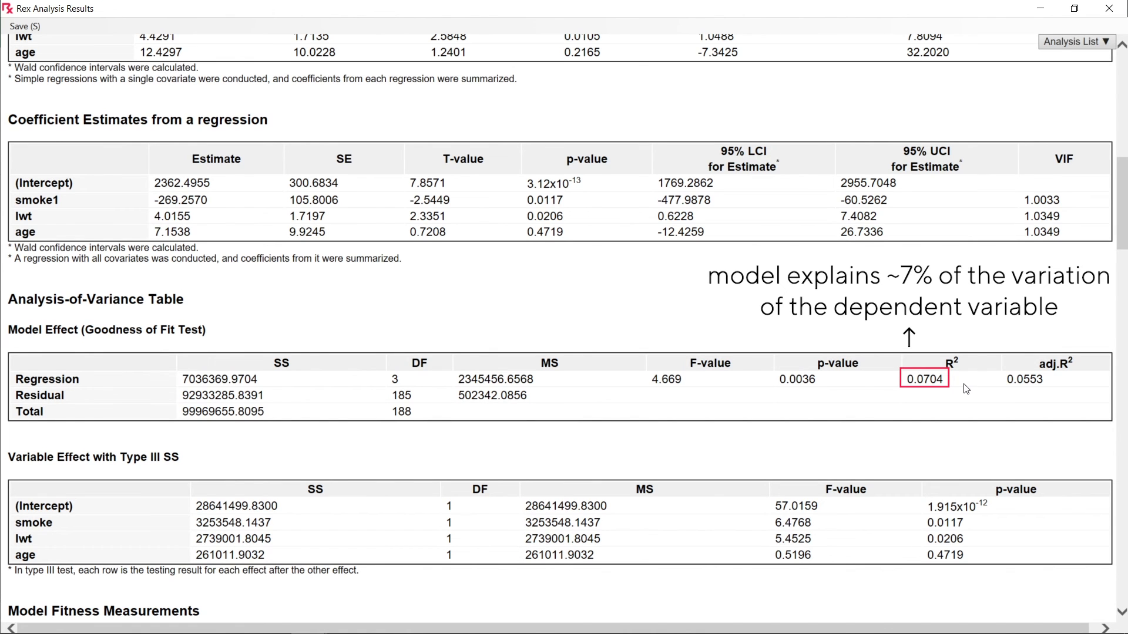
pyautogui.scroll(-10, 741, 433)
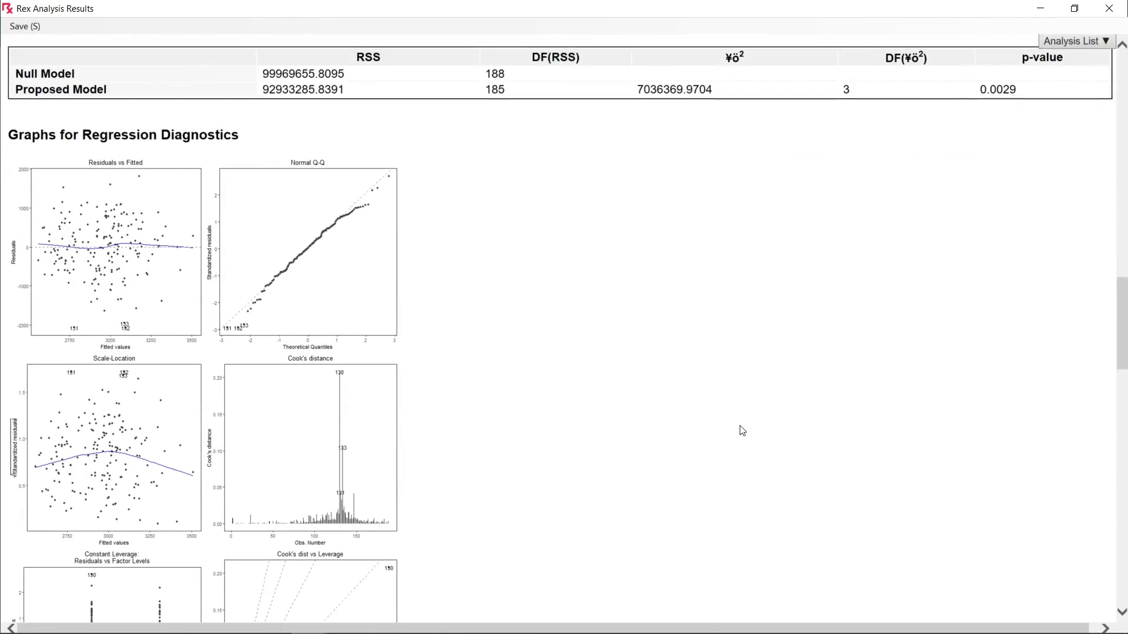
pyautogui.scroll(-1, 742, 431)
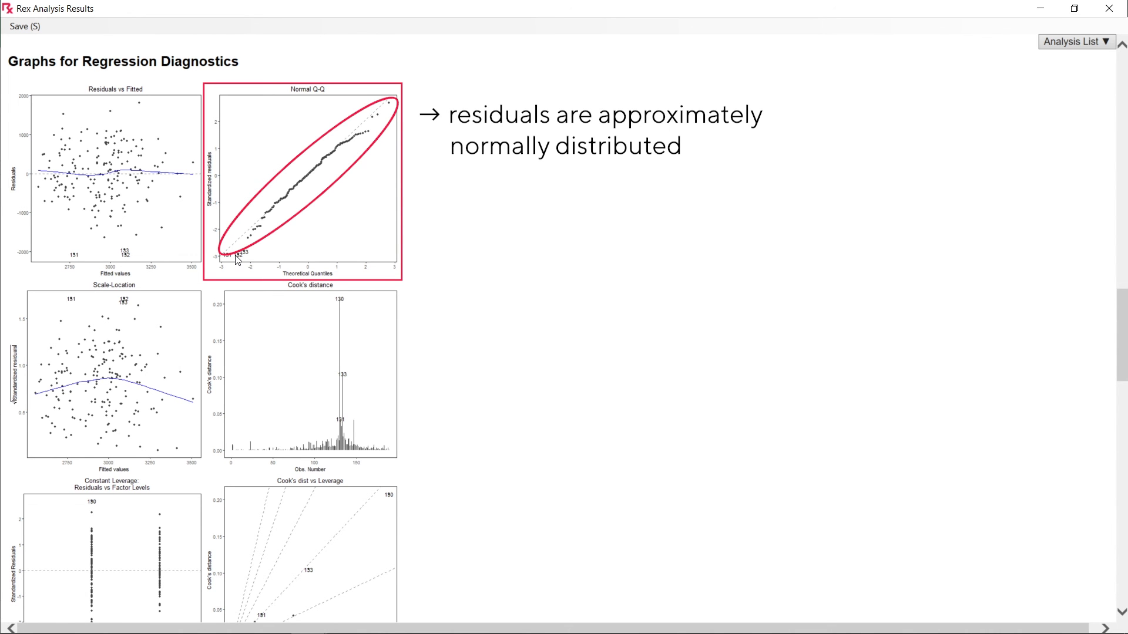
pyautogui.scroll(-20, 234, 386)
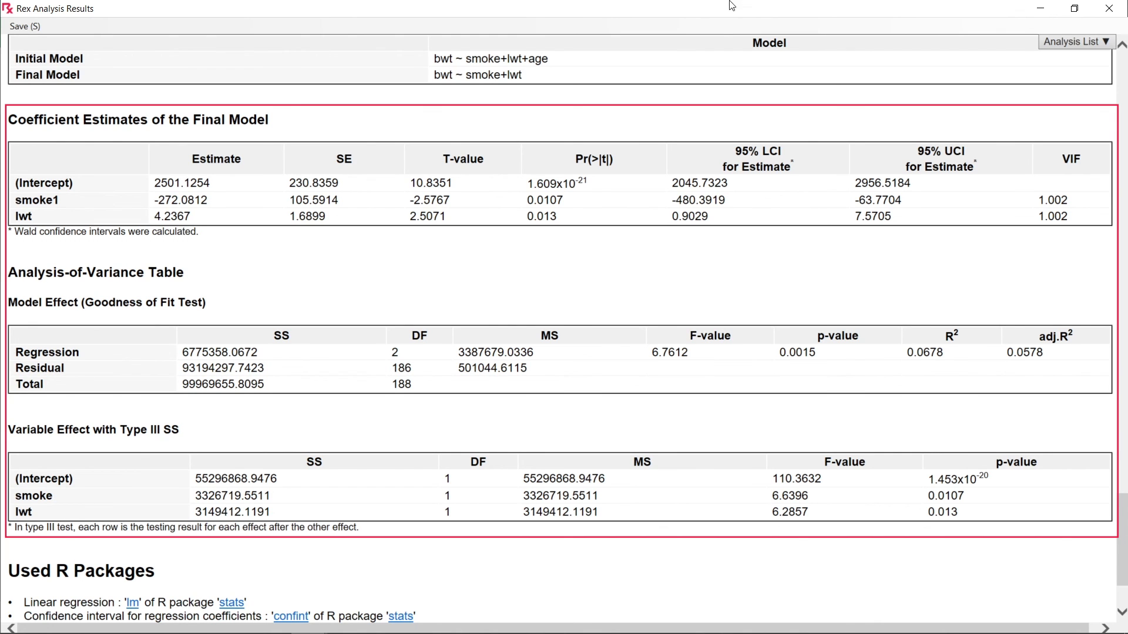
pyautogui.click(1040, 10)
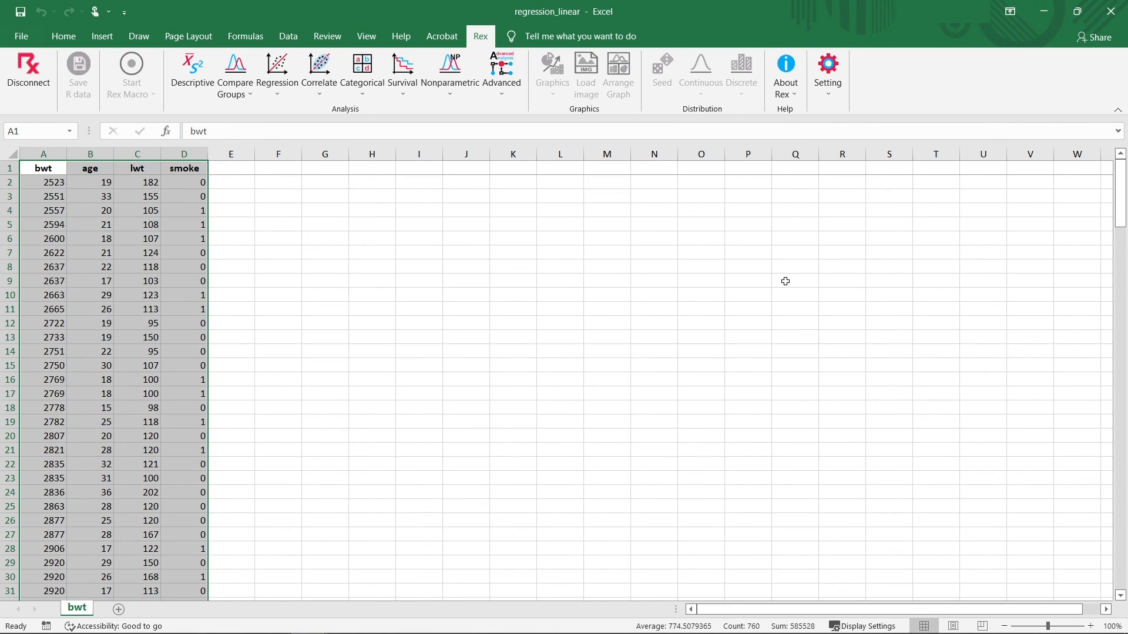